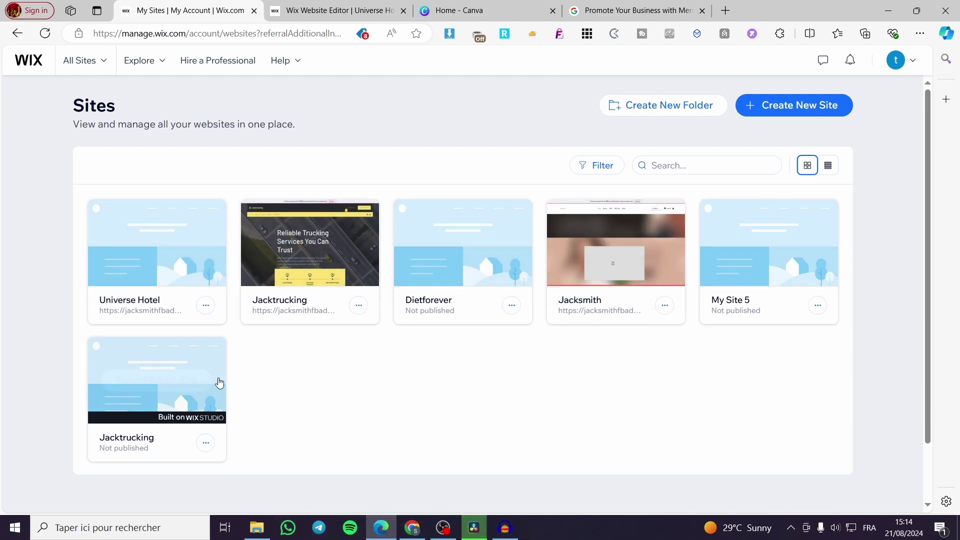
Step: Open the Universe Hotel site's dashboard from the Wix sites list
mouse_move(157, 244)
click(166, 249)
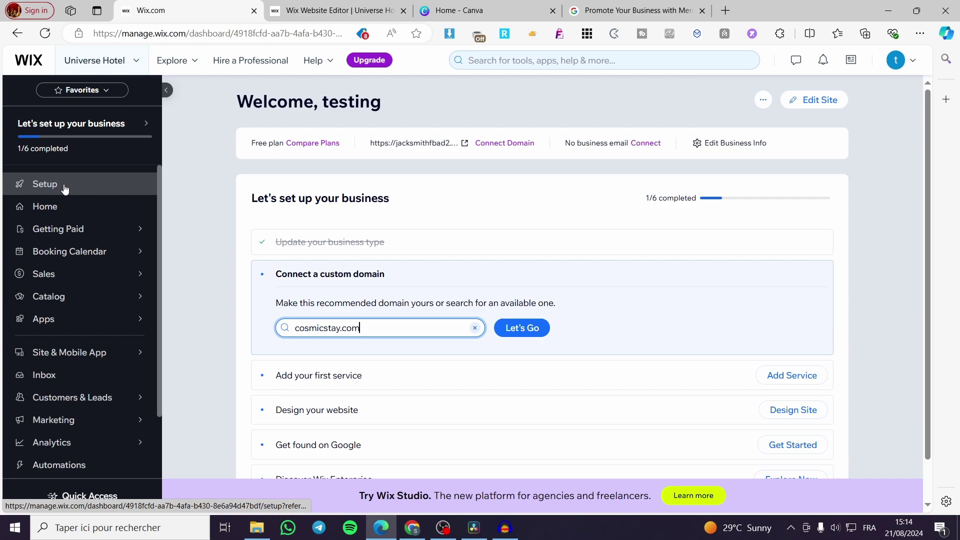
scroll(75, 405, down, 2)
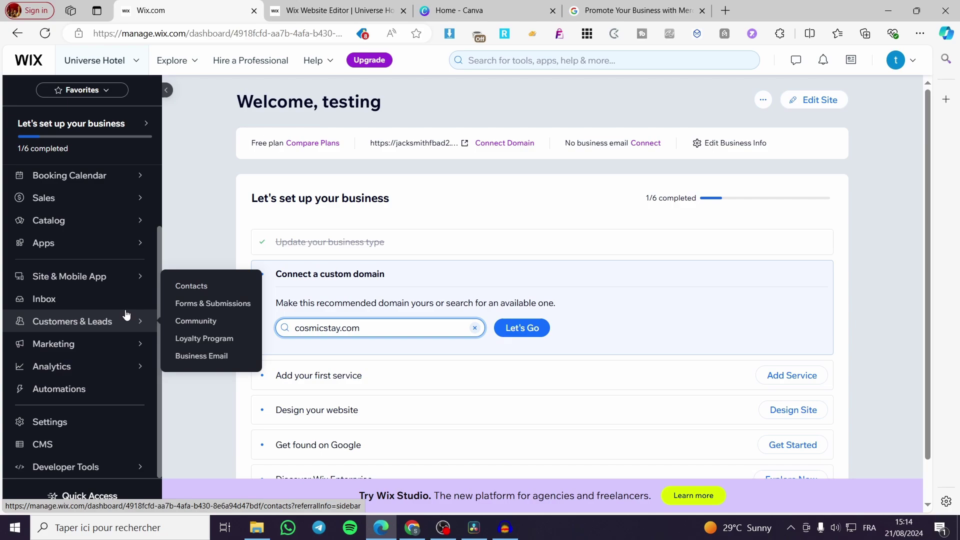
mouse_move(69, 277)
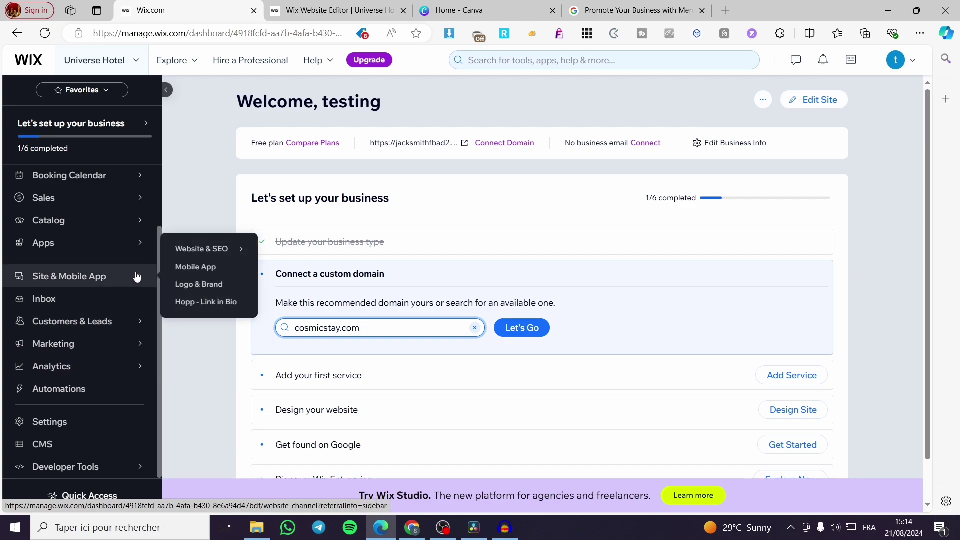
Step: Load the Website Overview page, toggling the Site & Mobile App sidebar section
click(205, 250)
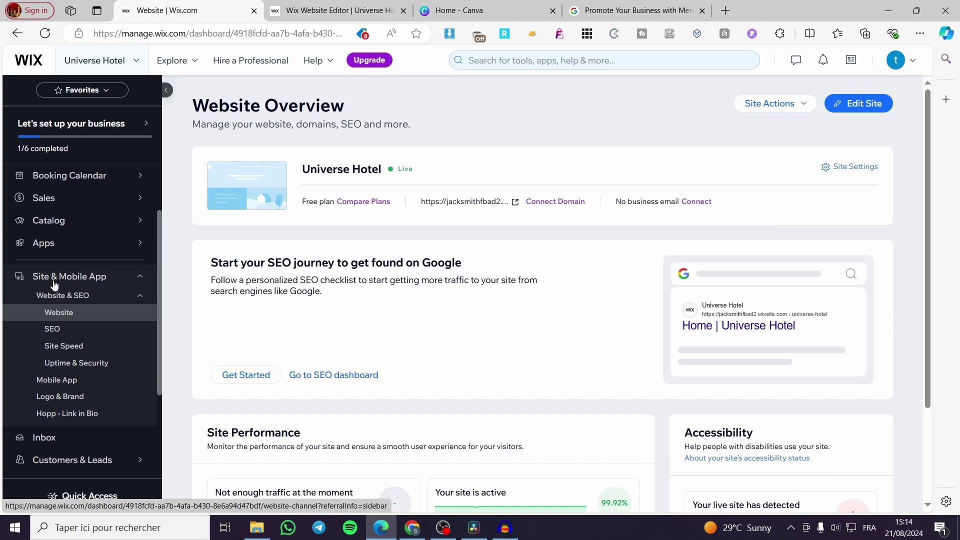
click(139, 281)
click(139, 280)
Step: Highlight the SEO journey heading across its full width, then clear the selection
drag(212, 263, 374, 264)
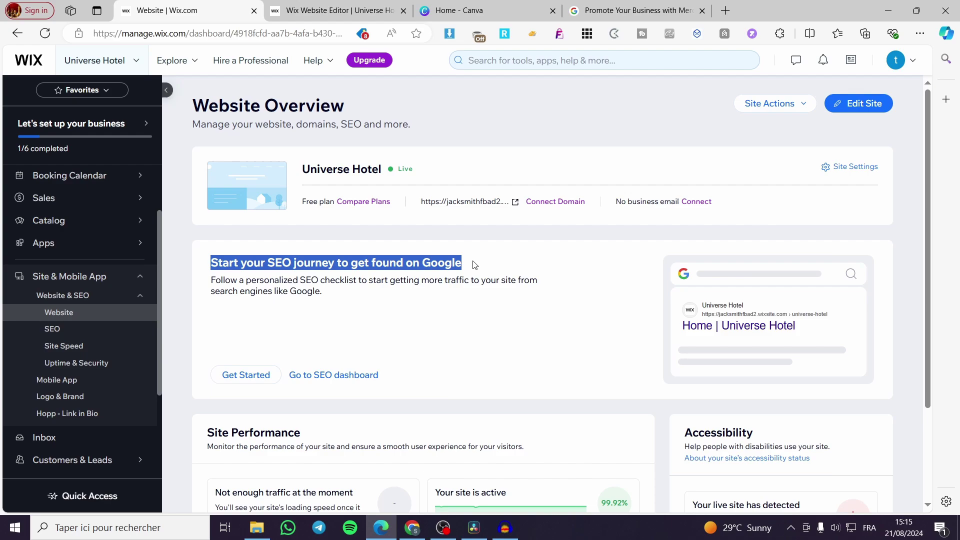
drag(374, 264, 474, 271)
click(439, 280)
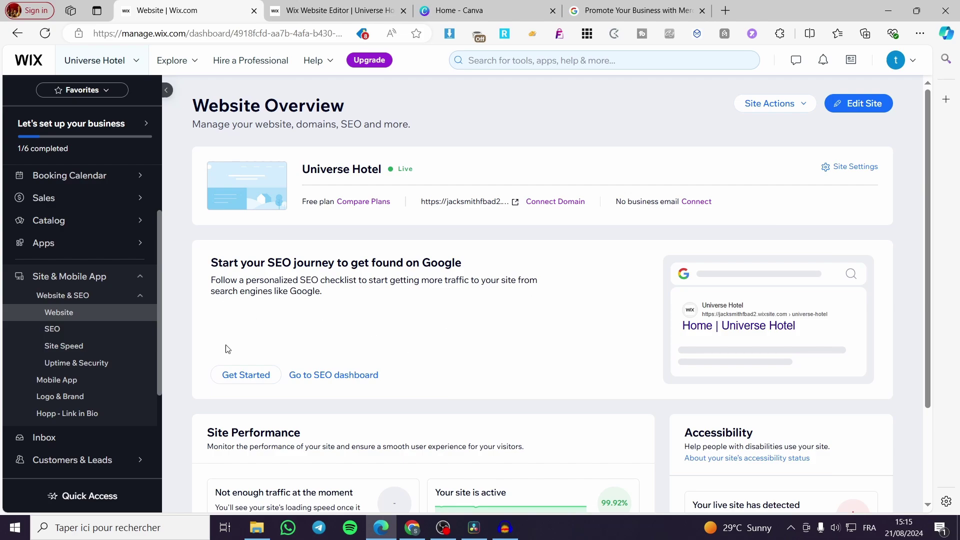
Step: Start the SEO Setup Checklist and answer that the business serves customers nationwide or online
click(237, 375)
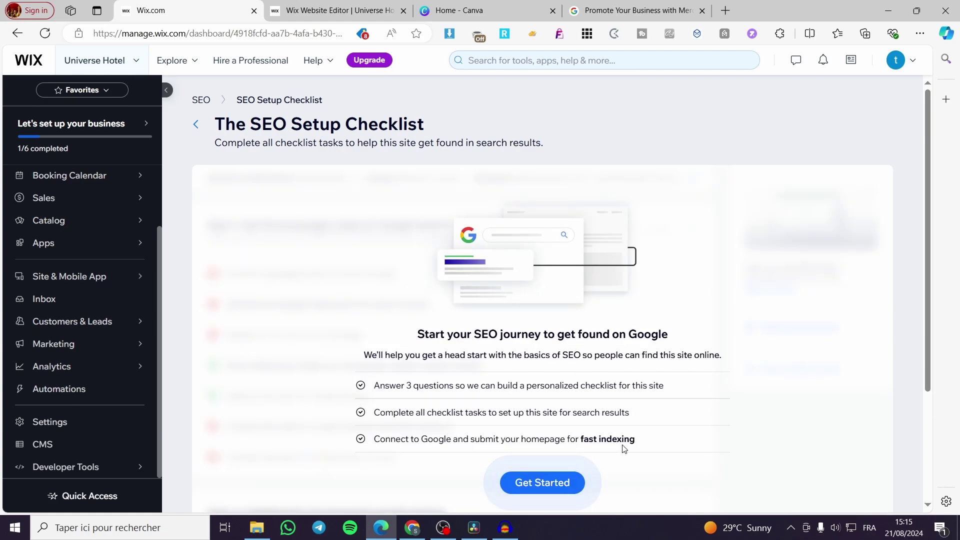
scroll(622, 449, down, 2)
click(540, 327)
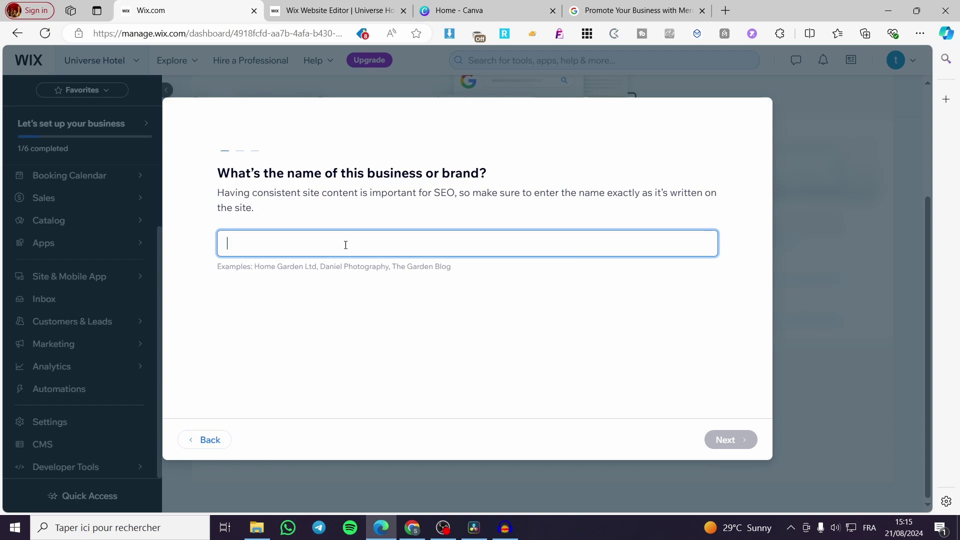
text(J)
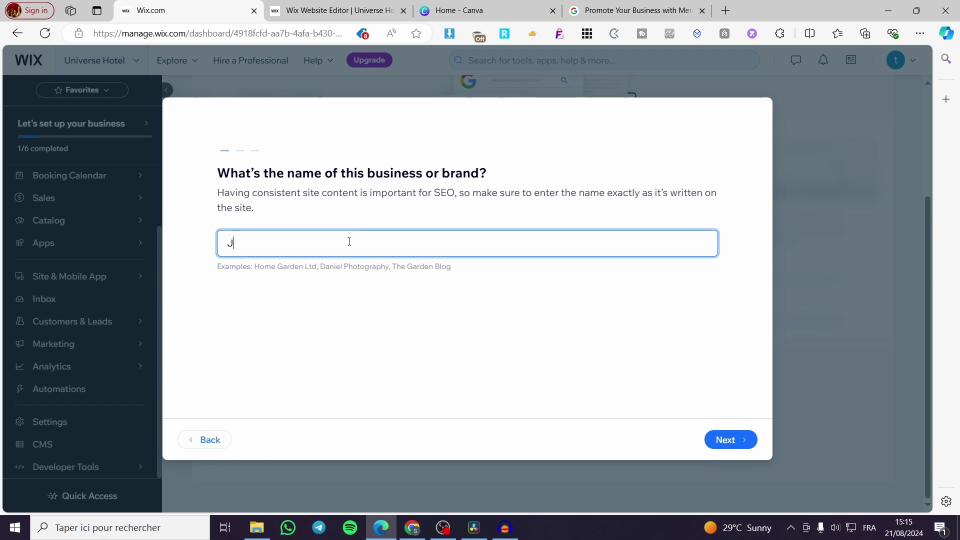
text(acksbook)
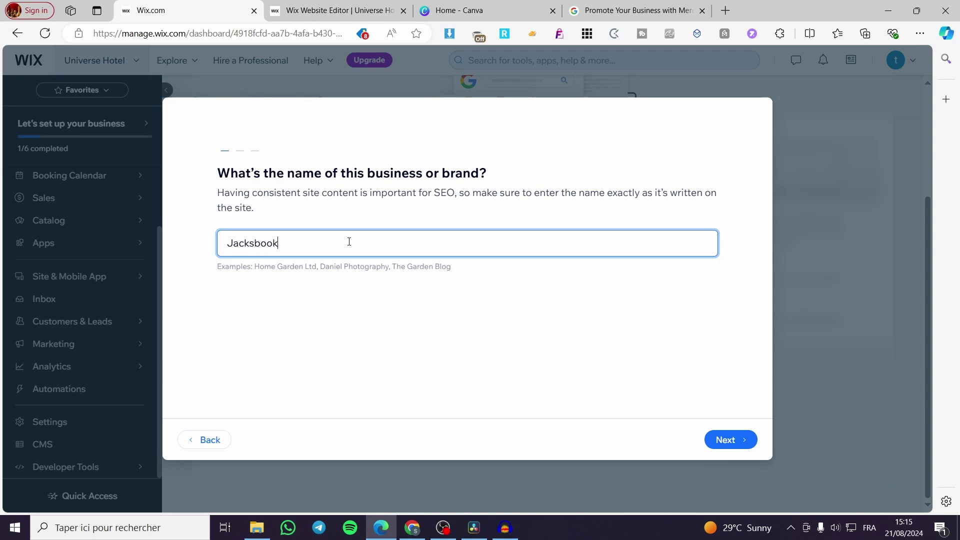
text(ing)
click(736, 440)
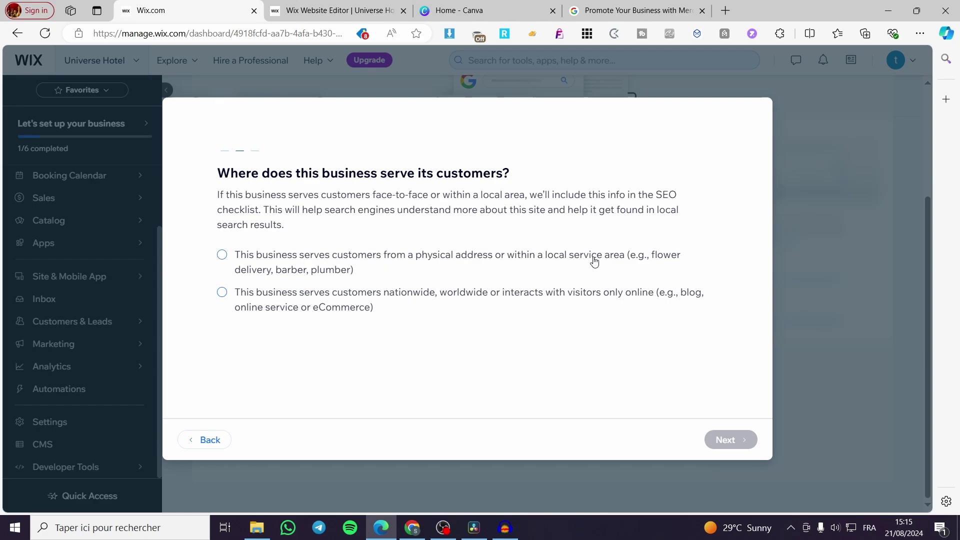
click(314, 300)
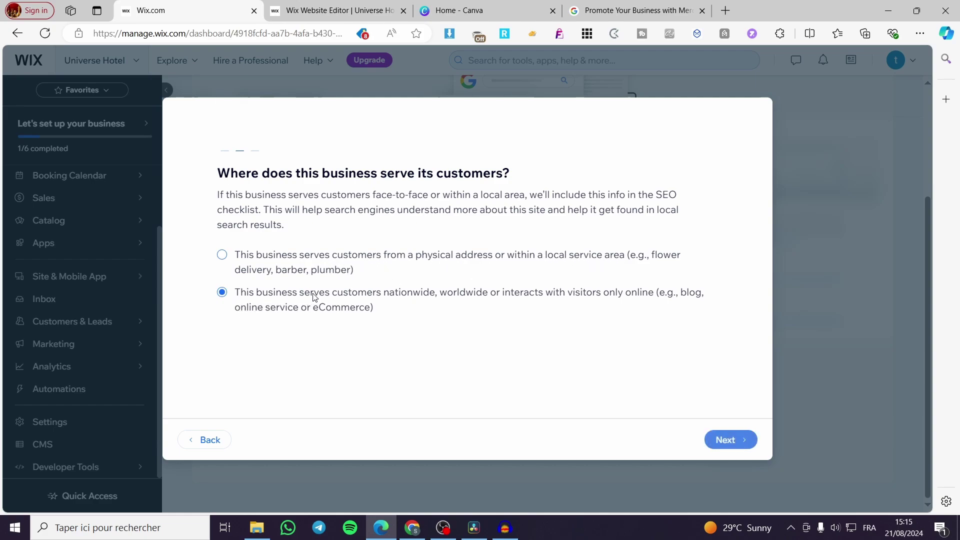
click(739, 440)
text(booking)
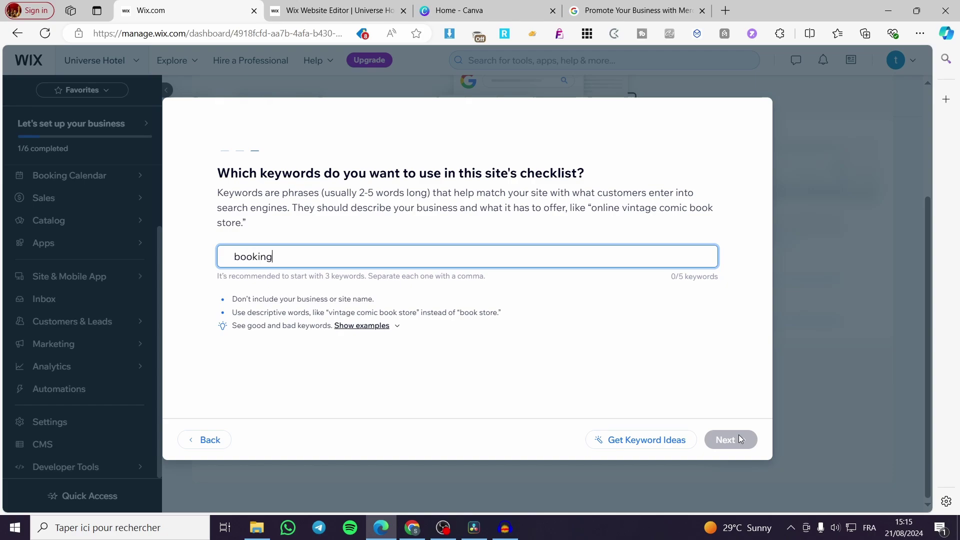
text(hotel)
Step: Add booking, hotels, trip and vacation as SEO checklist keywords
key(Return)
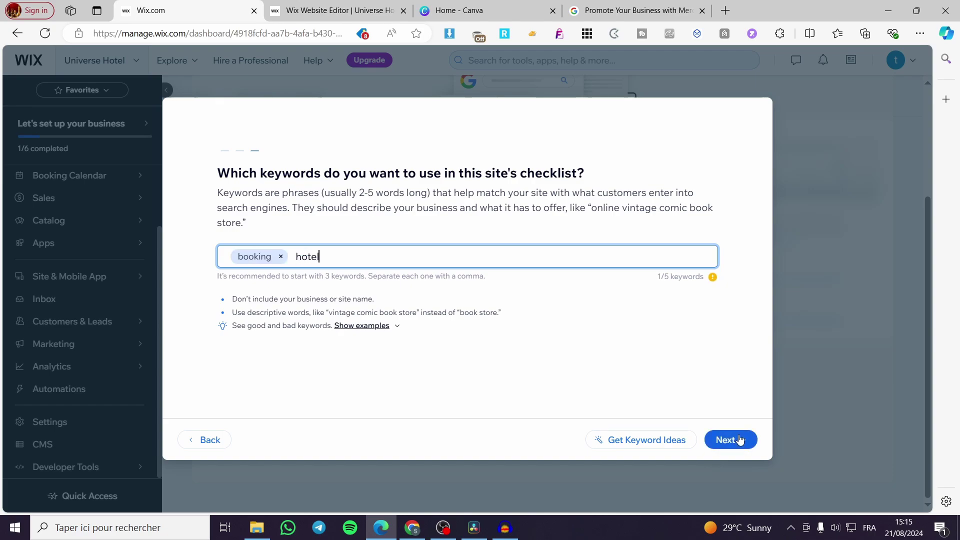
text(s)
key(Return)
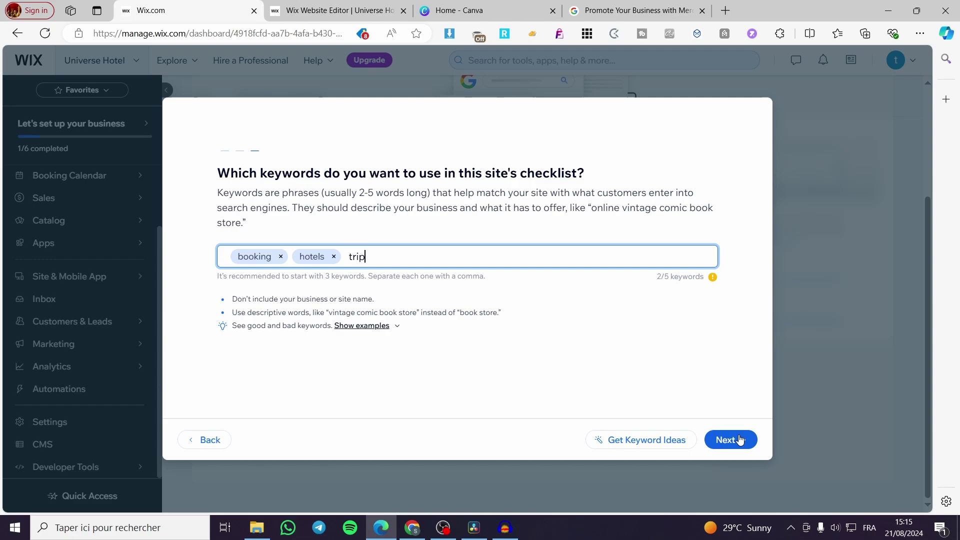
key(Return)
text(cation)
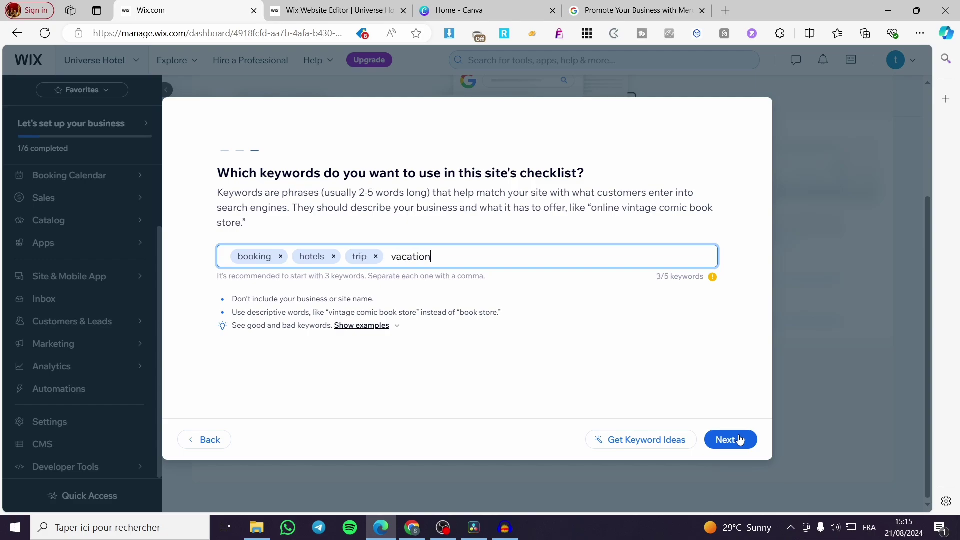
key(Return)
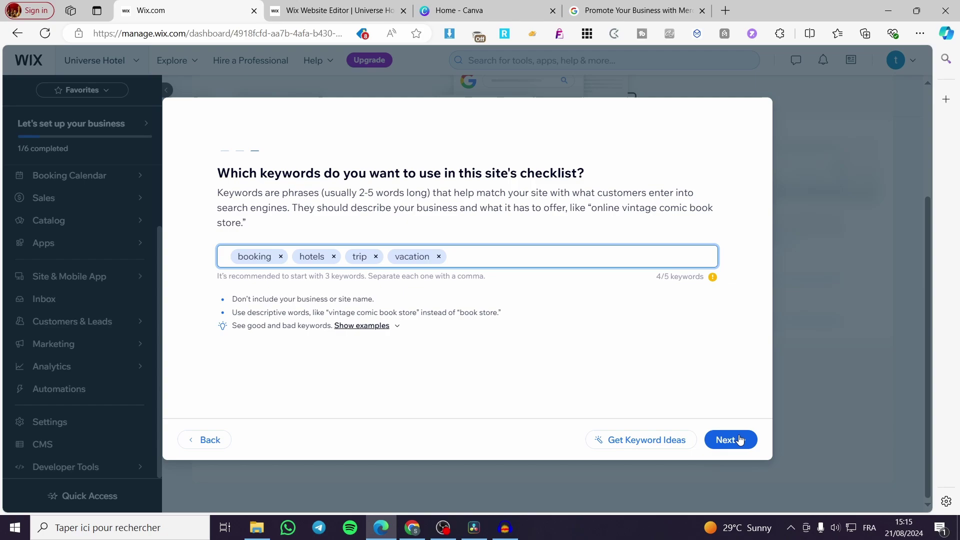
text(tour)
text(ism)
Step: Save the keywords and expand the Connect this site to Google Search Console task
click(726, 441)
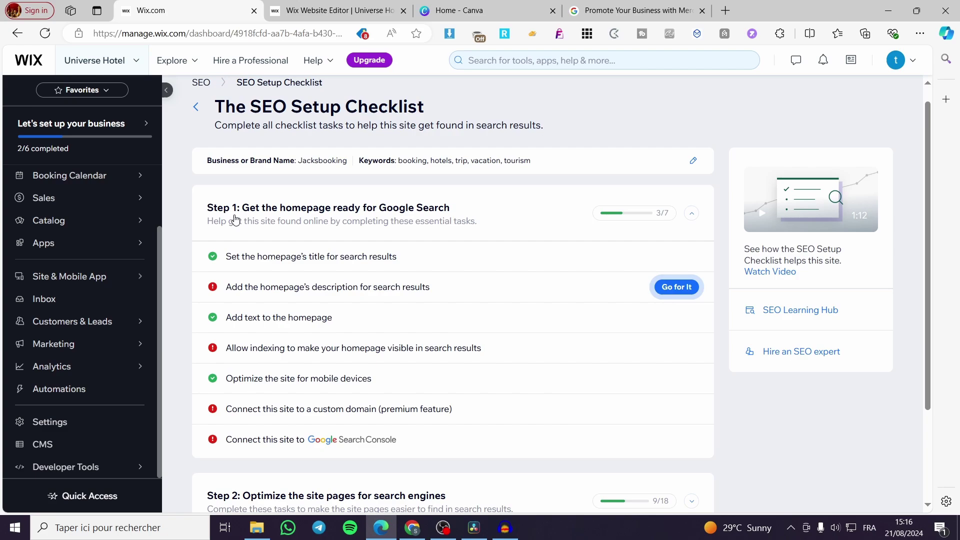
scroll(274, 223, down, 2)
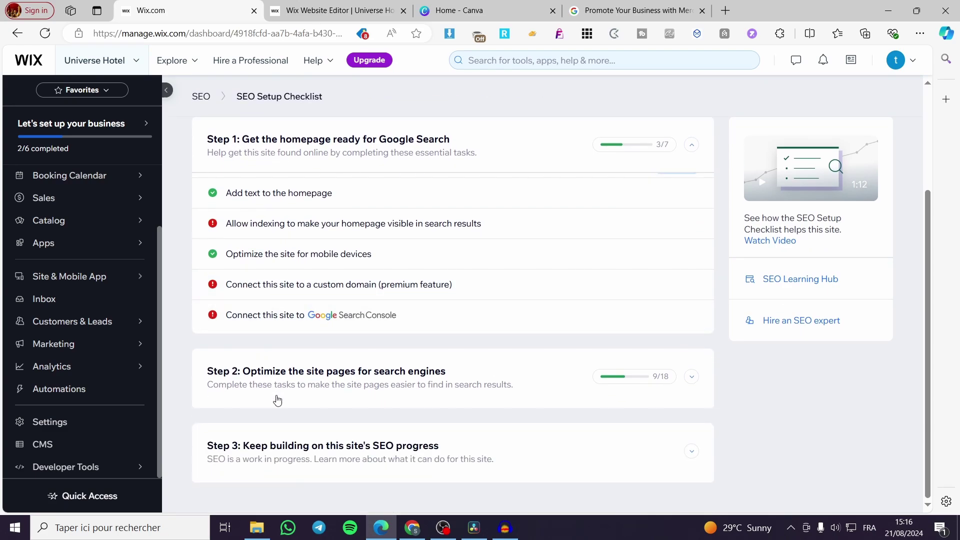
scroll(272, 390, up, 2)
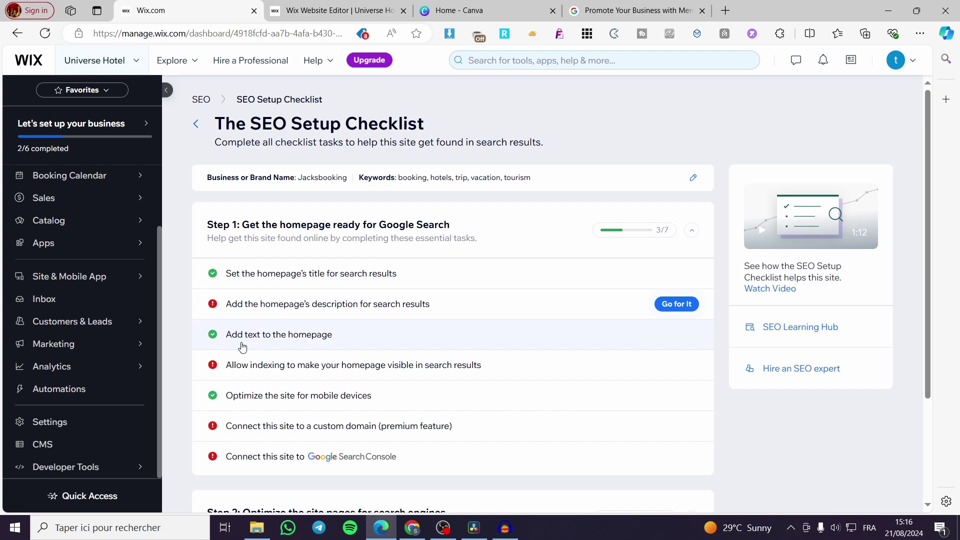
scroll(252, 284, down, 1)
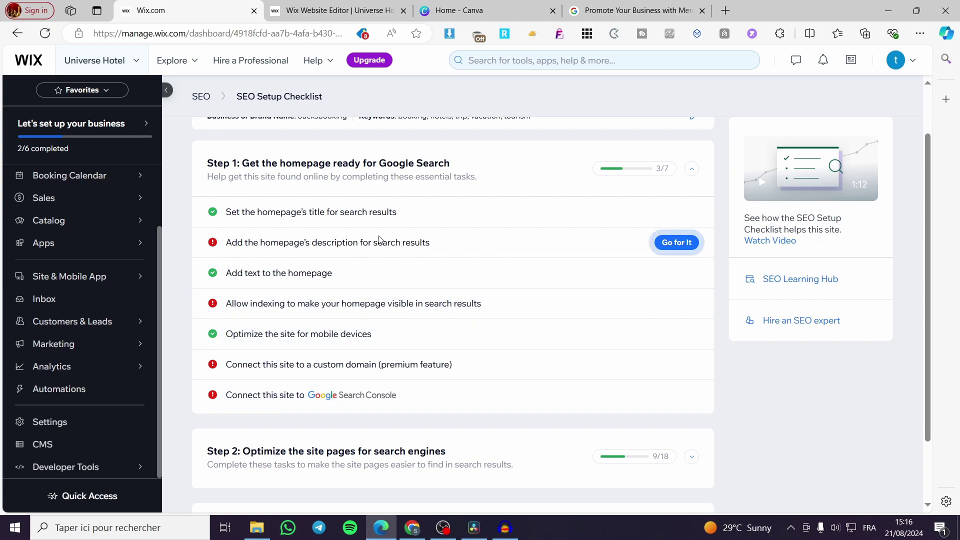
click(264, 400)
scroll(512, 399, down, 1)
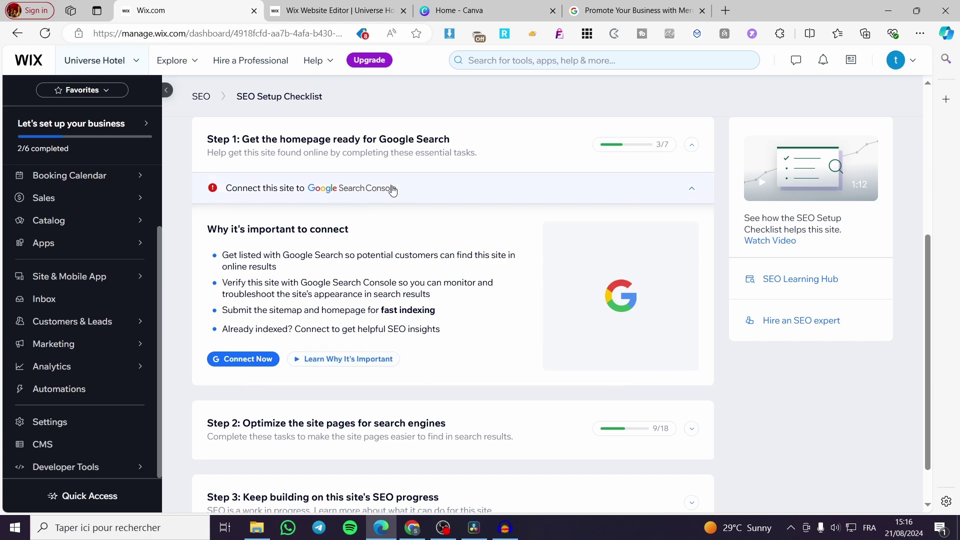
Step: Attempt Connect Now for Google Search Console and dismiss the complete-your-checklist notice
click(242, 358)
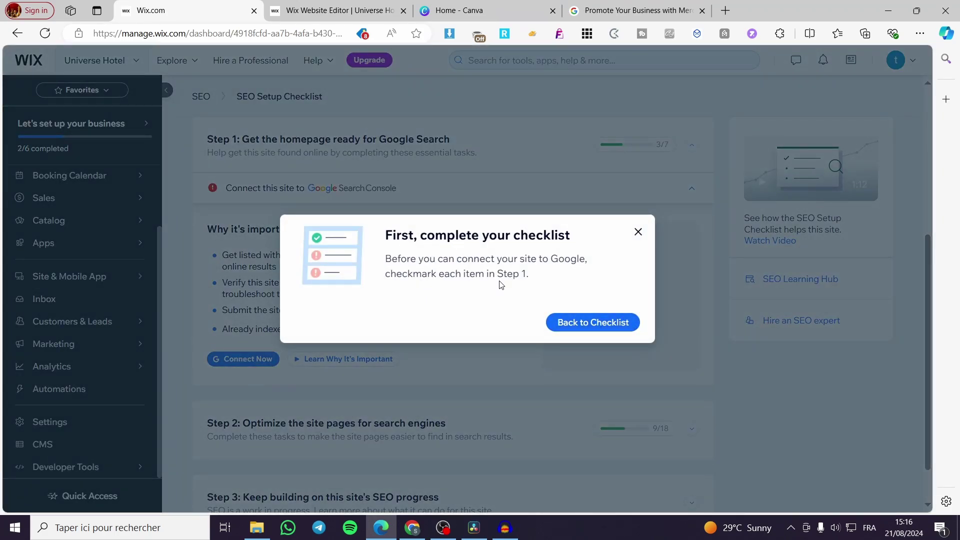
click(636, 233)
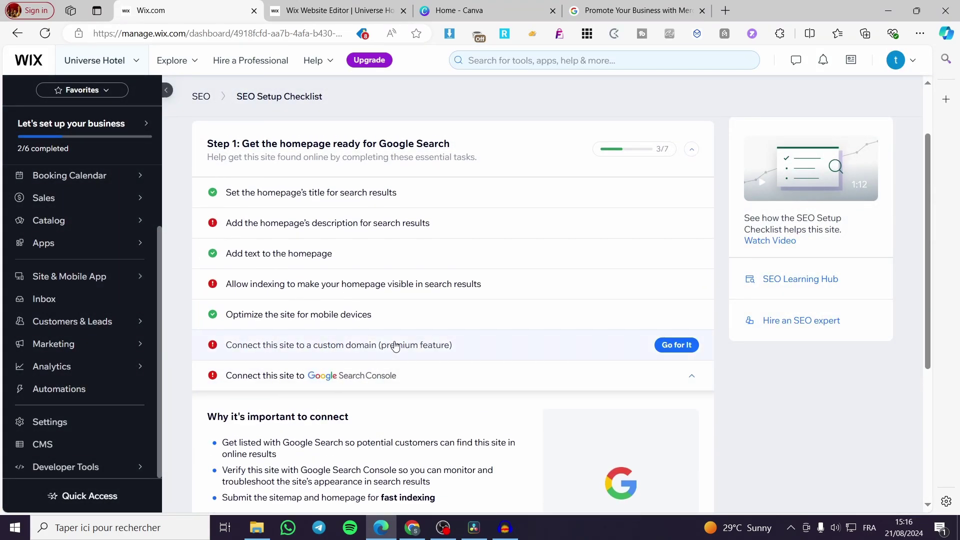
Step: Collapse the Search Console task and review the Step 2 page optimization tasks
click(684, 384)
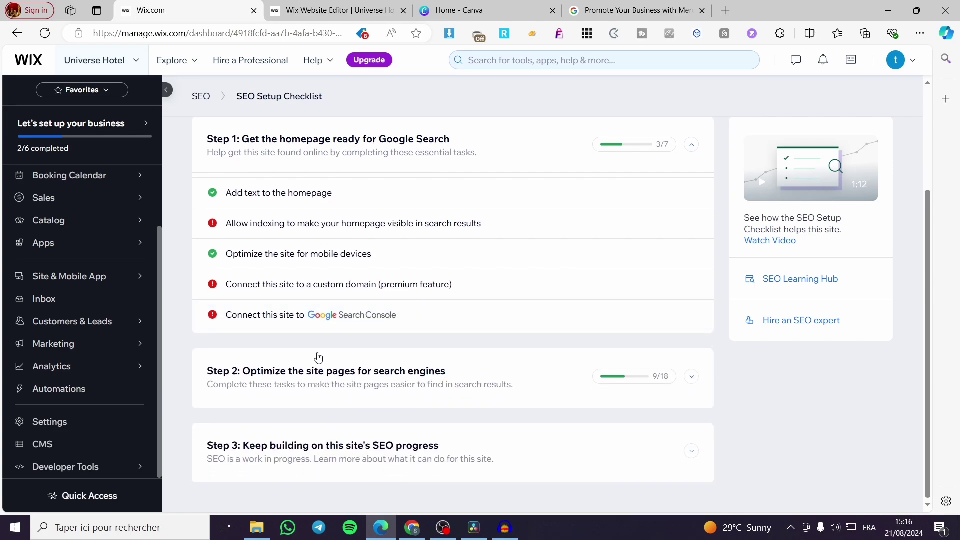
click(511, 383)
scroll(390, 316, down, 2)
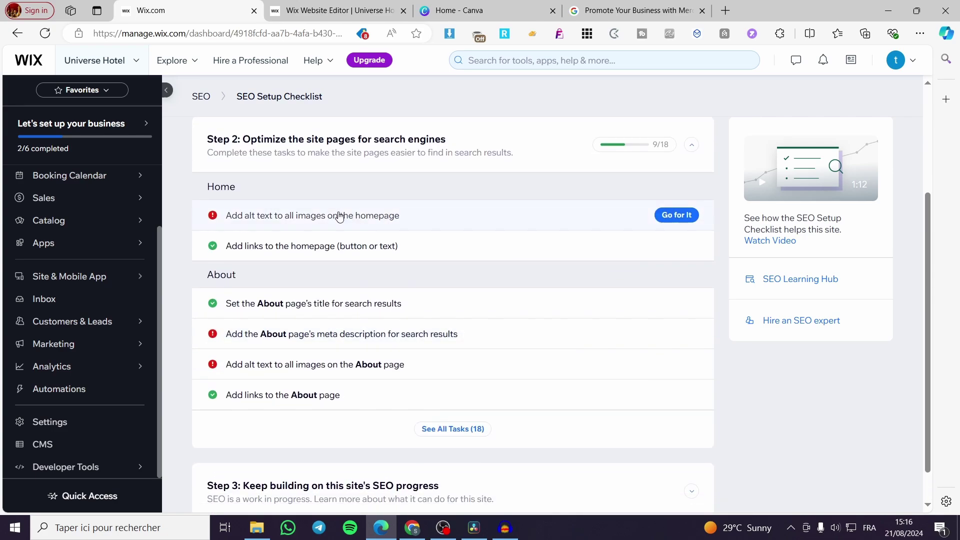
scroll(407, 341, up, 2)
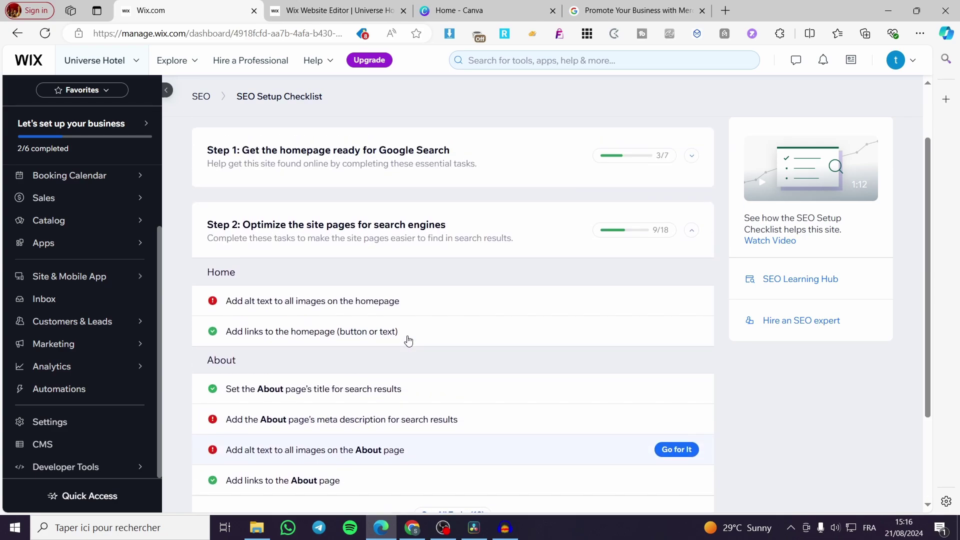
click(514, 227)
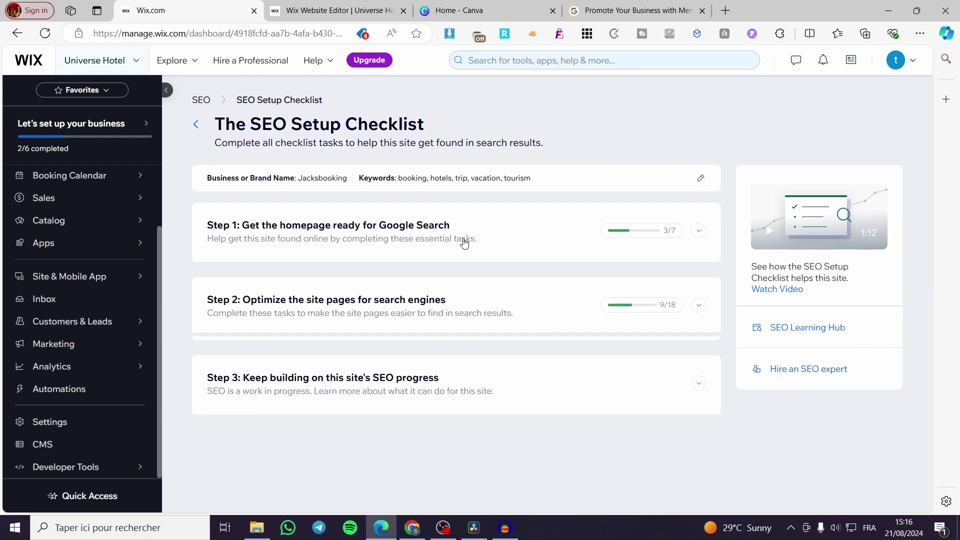
Step: Expand Step 1 and reopen the Google Search Console connection task
click(286, 246)
scroll(300, 442, down, 1)
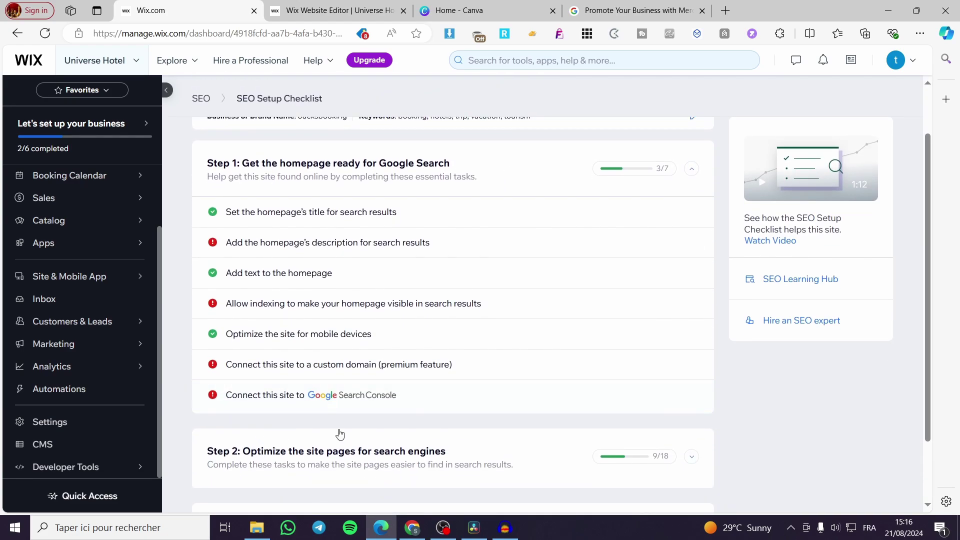
click(300, 407)
scroll(293, 408, down, 3)
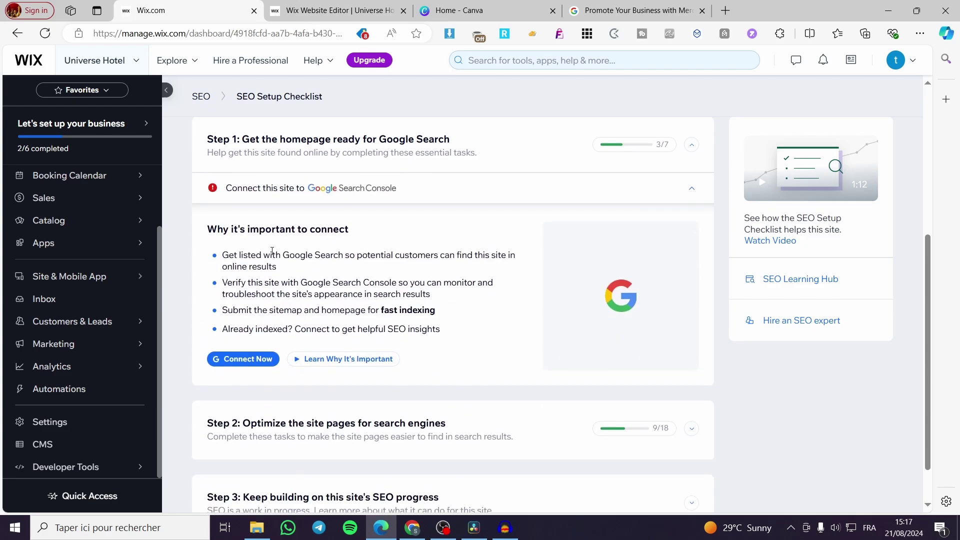
scroll(272, 252, up, 1)
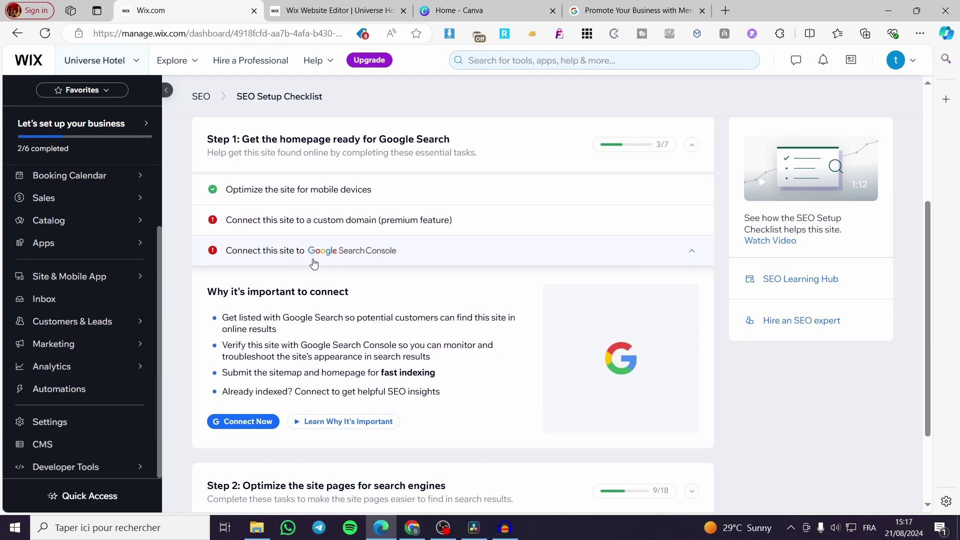